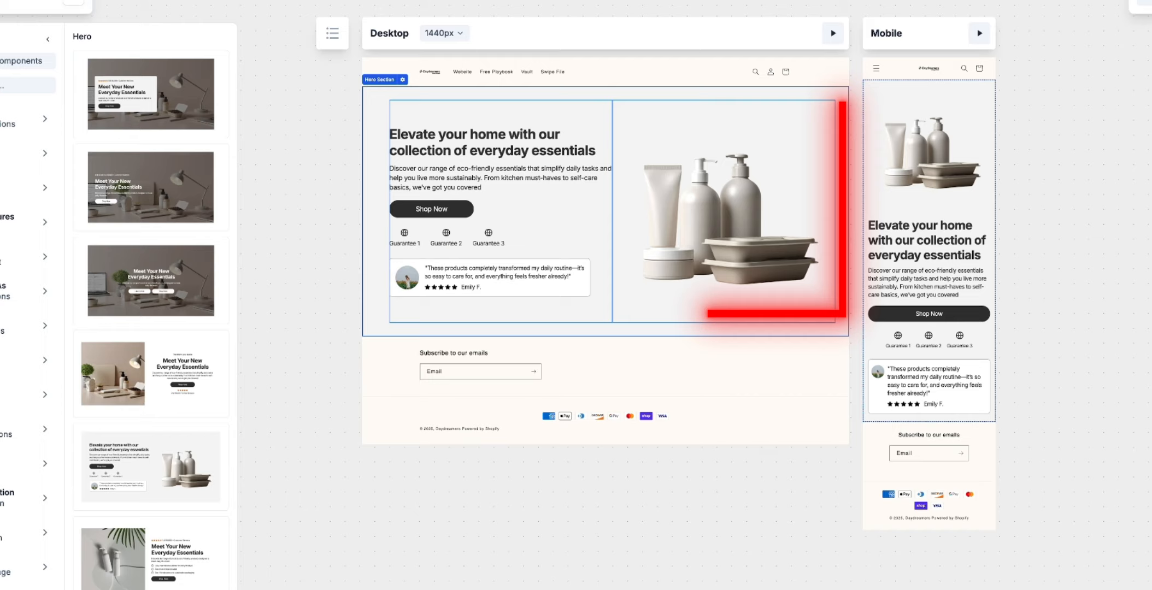
- Add the Discover the Benefits section with six icon benefits from the Benefits & Features templates directly below the hero
left_click(101, 205)
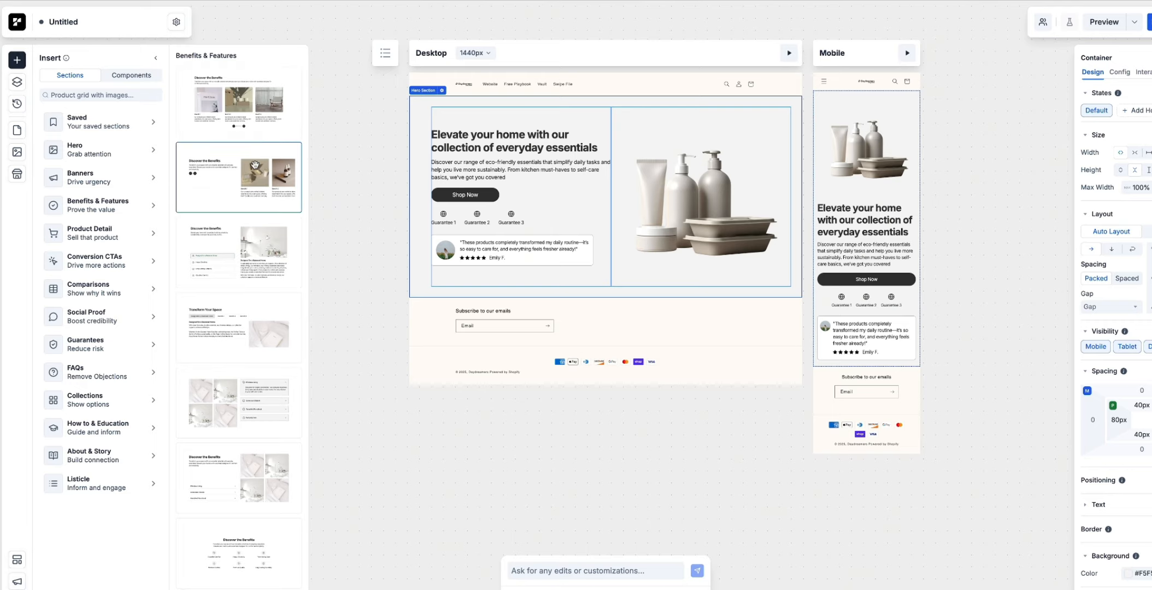
scroll(250, 283, "down", 3)
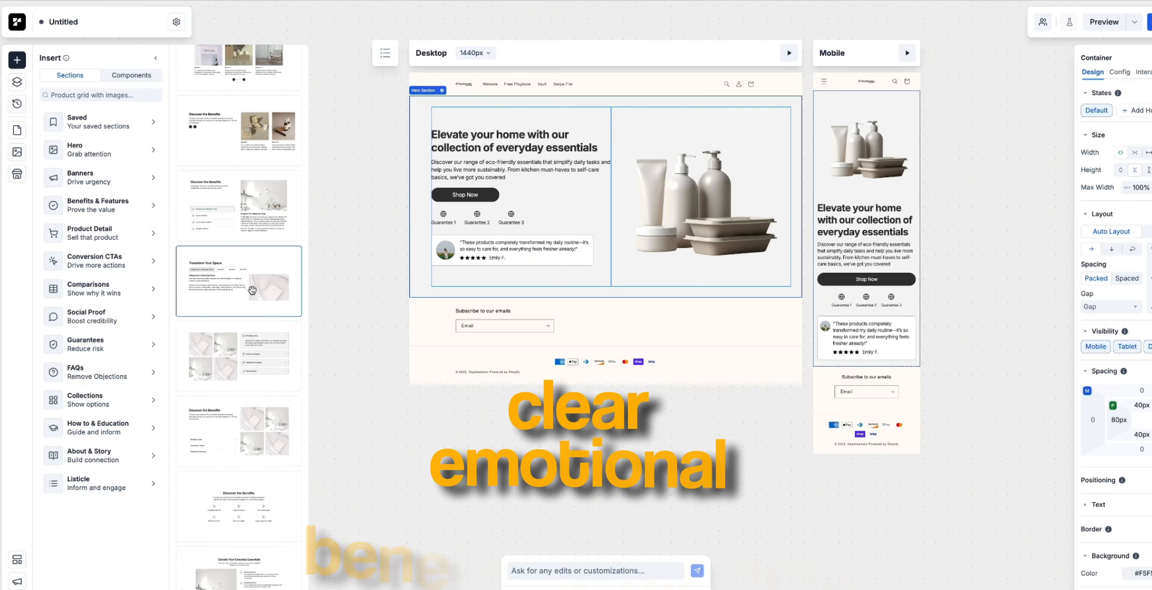
left_click_drag(258, 359, 448, 299)
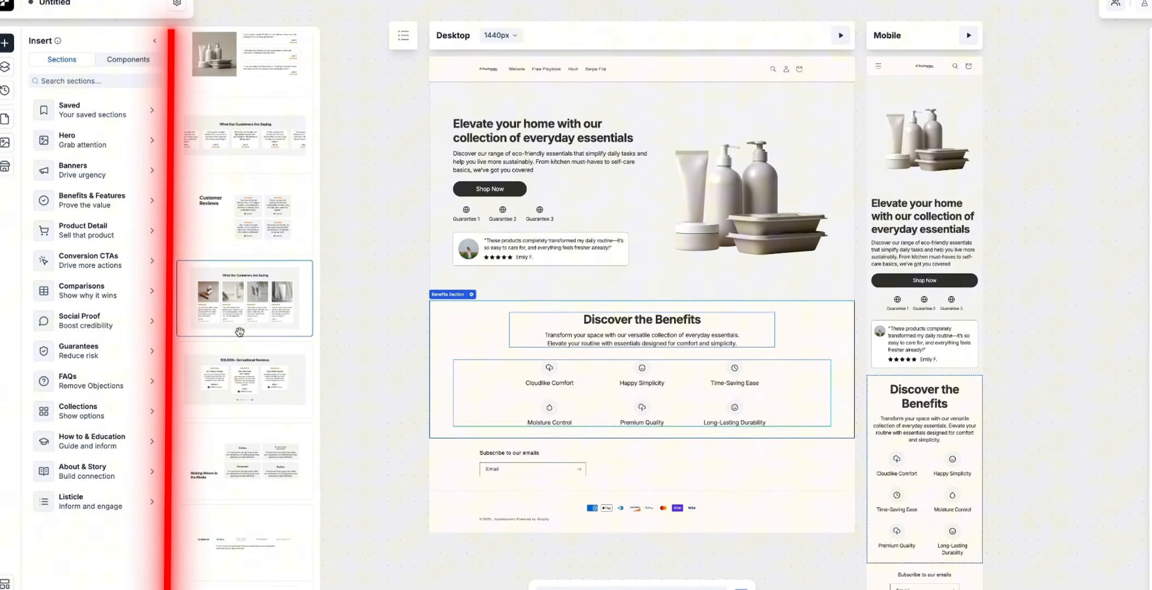
- Add the dark green "Formulated by nutritionists, praised by vets." testimonial from the Social Proof templates below the benefits section
scroll(231, 326, "down", 8)
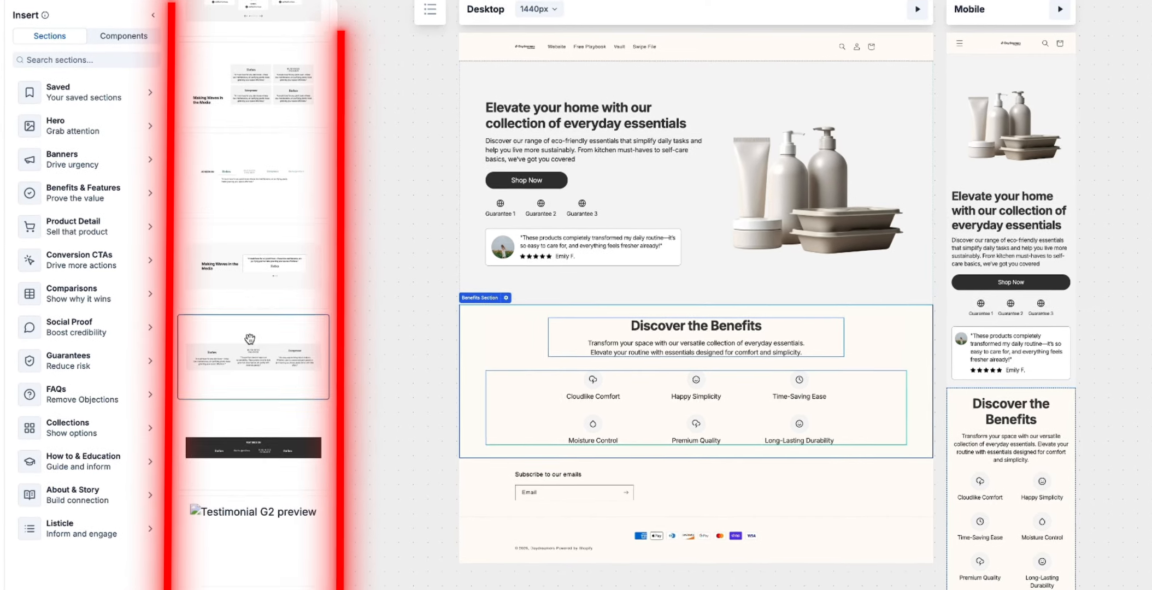
scroll(250, 338, "down", 10)
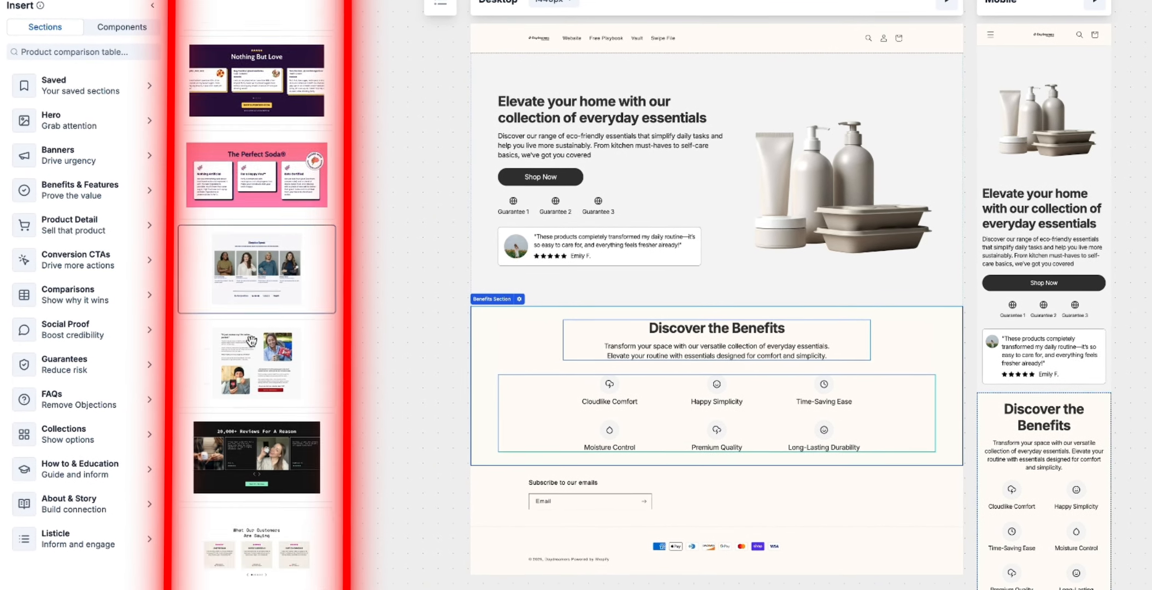
scroll(251, 341, "down", 5)
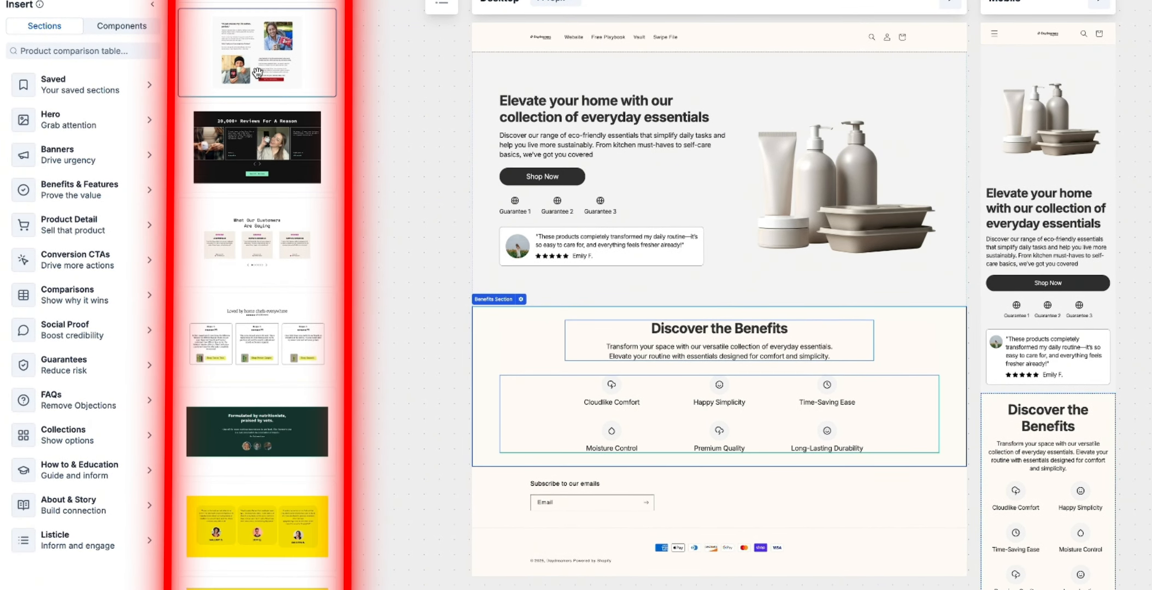
scroll(278, 251, "down", 1)
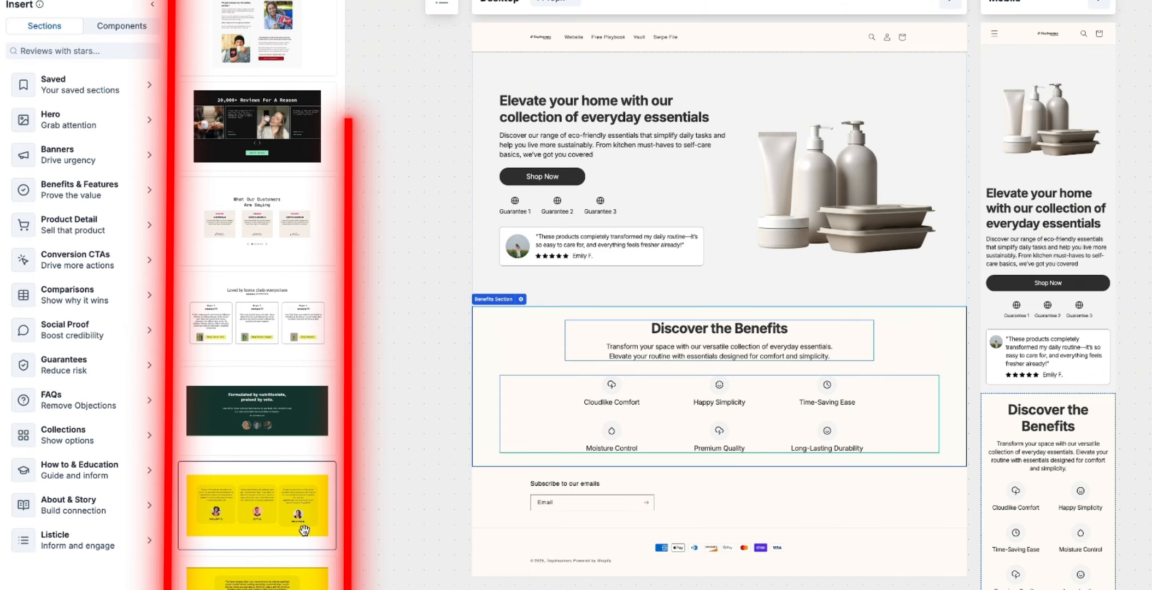
left_click_drag(280, 426, 631, 460)
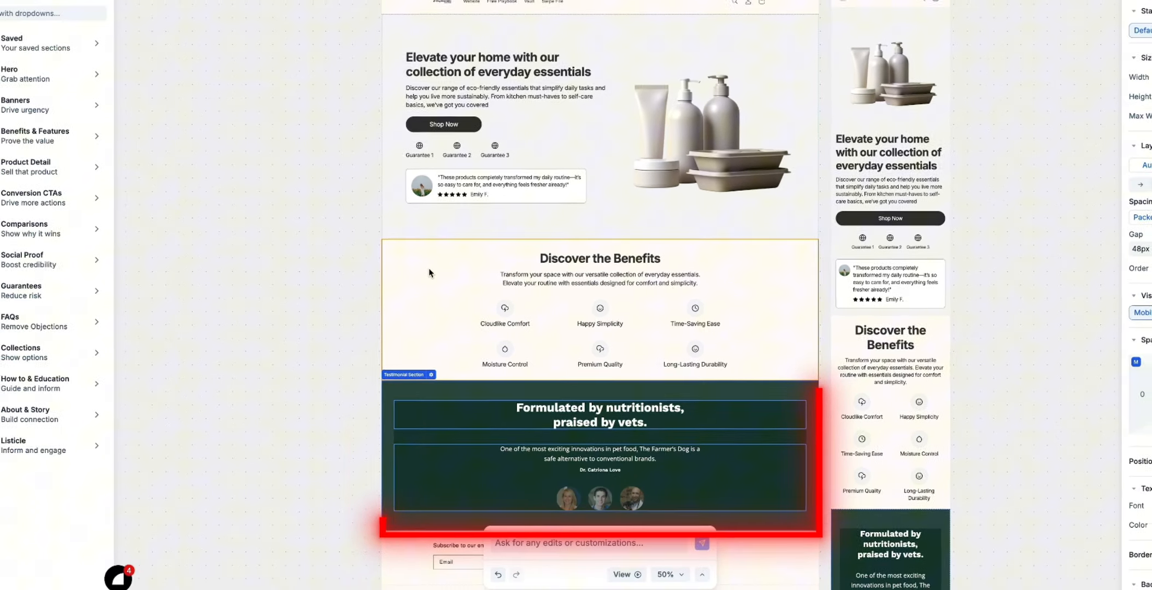
- Add the soap product buy box with image gallery and orange Buy Now button from the Product Detail templates below the testimonial
left_click(3, 136)
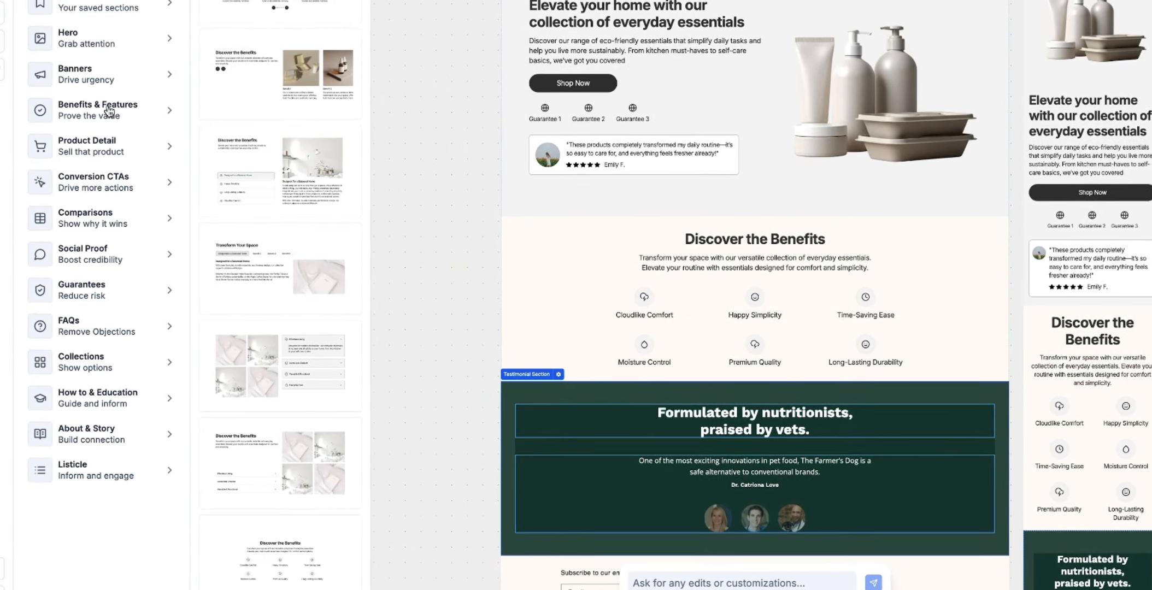
left_click(99, 184)
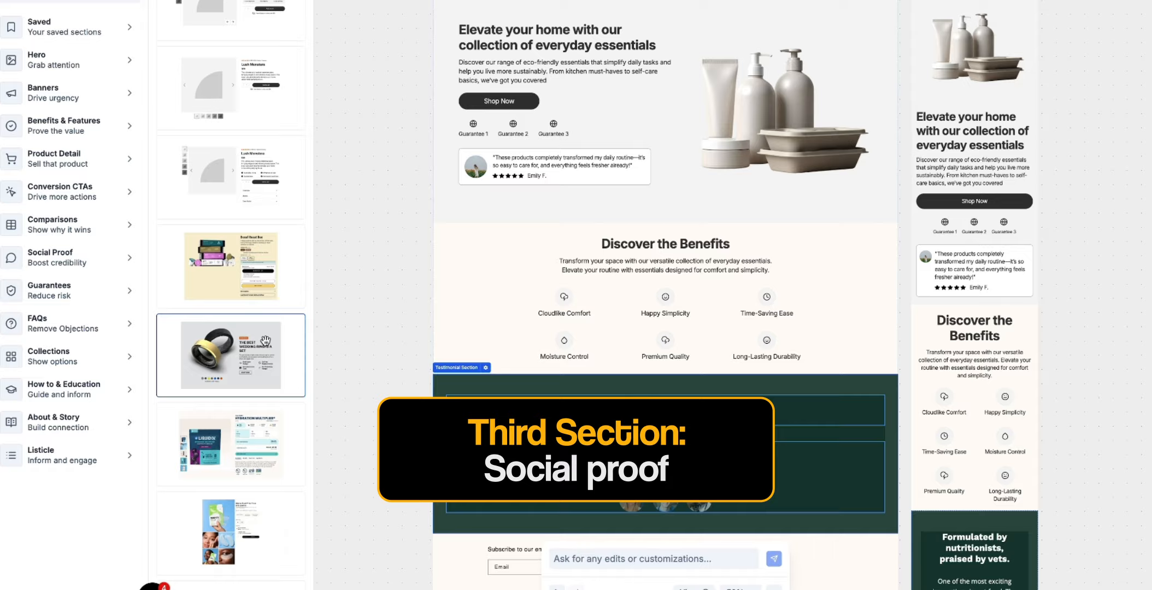
scroll(265, 341, "down", 5)
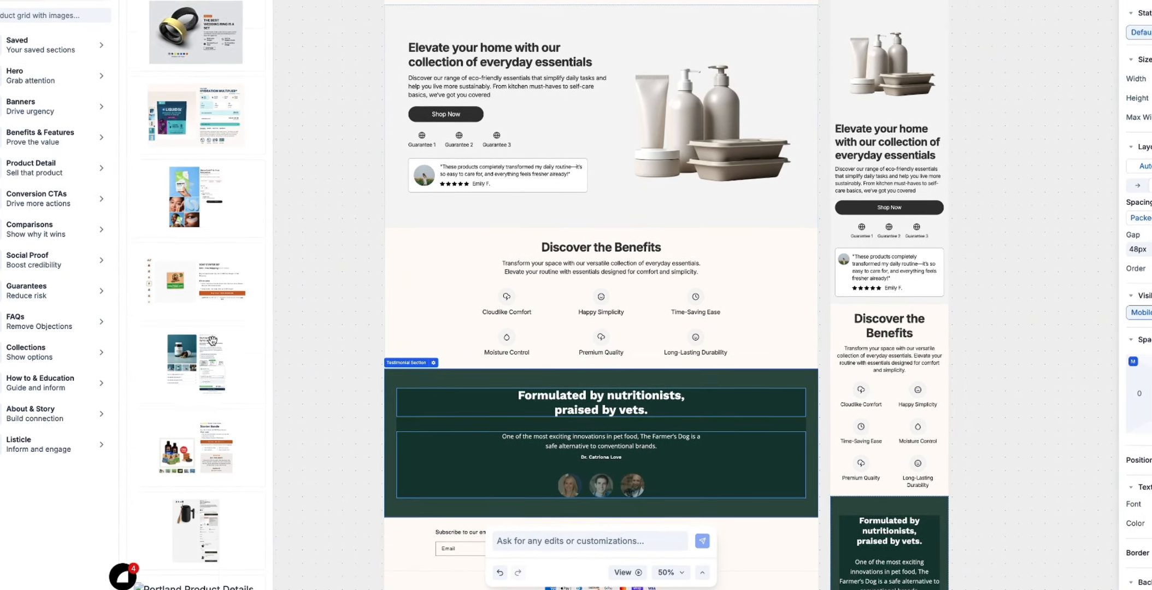
scroll(211, 341, "down", 1)
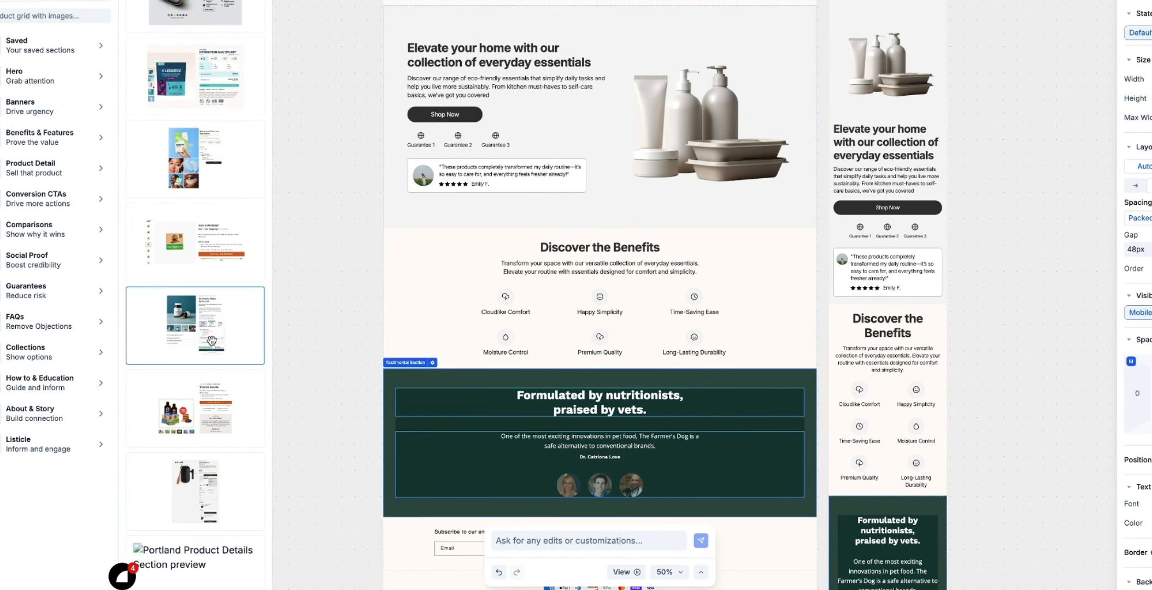
scroll(232, 327, "down", 1)
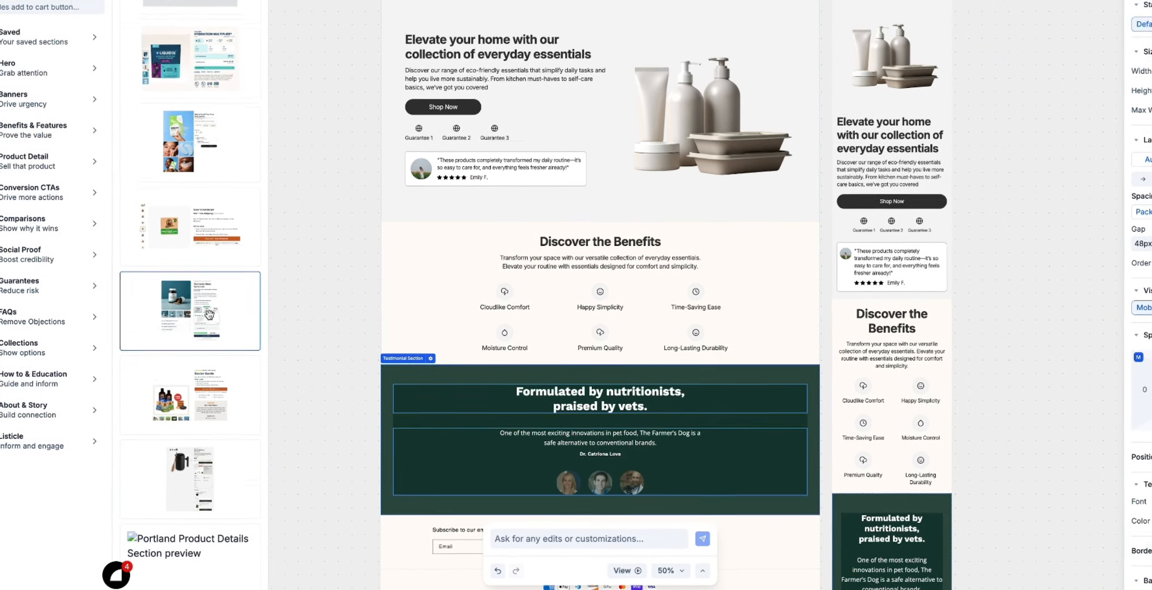
left_click_drag(241, 407, 407, 511)
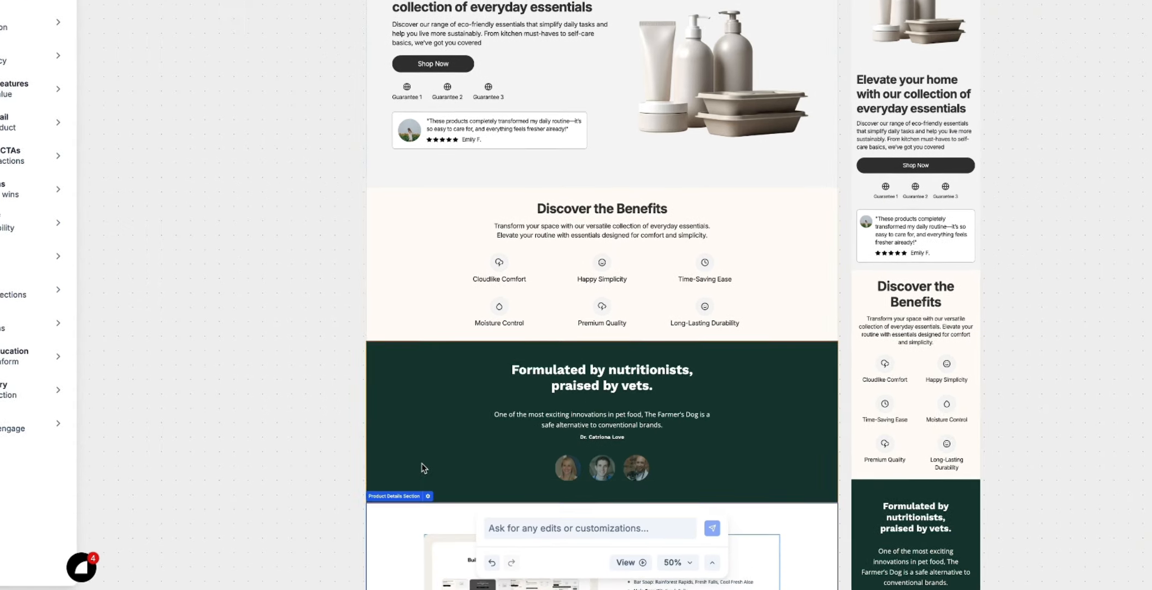
scroll(424, 465, "down", 5)
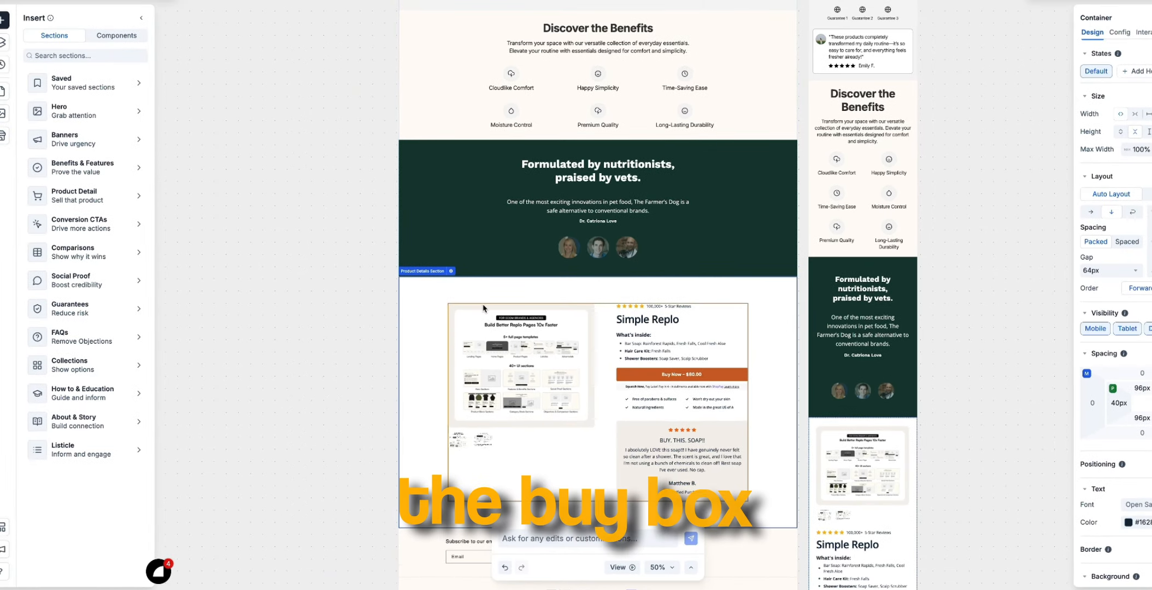
- Add the "How to Care for Your Plant in 3 Simple Steps" section from the How to & Education templates below the product details
left_click(94, 335)
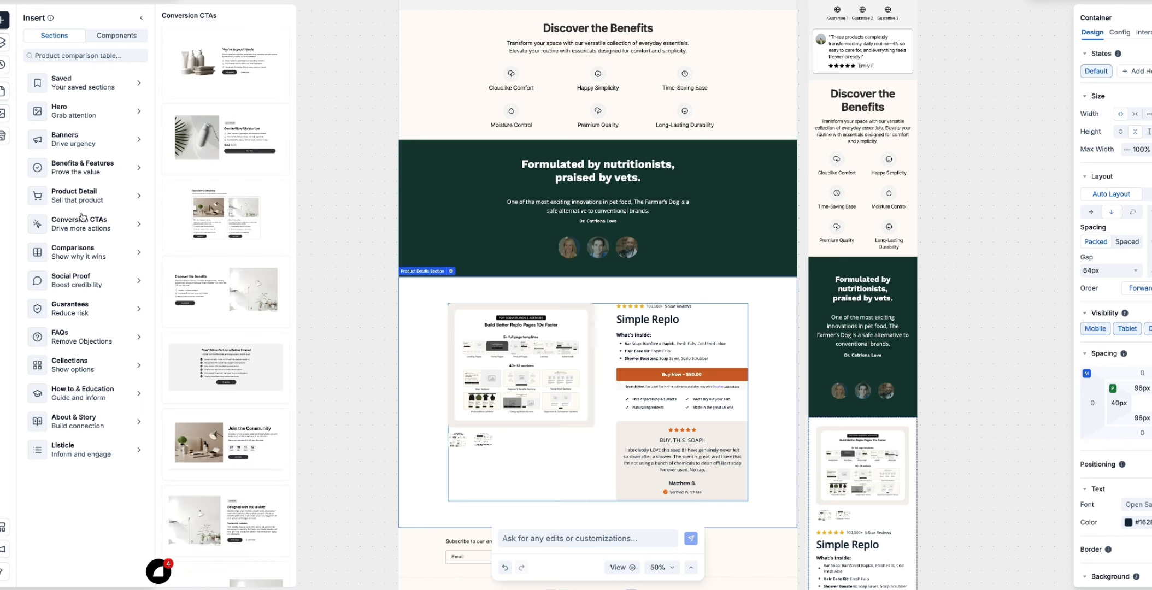
left_click(88, 169)
left_click(95, 392)
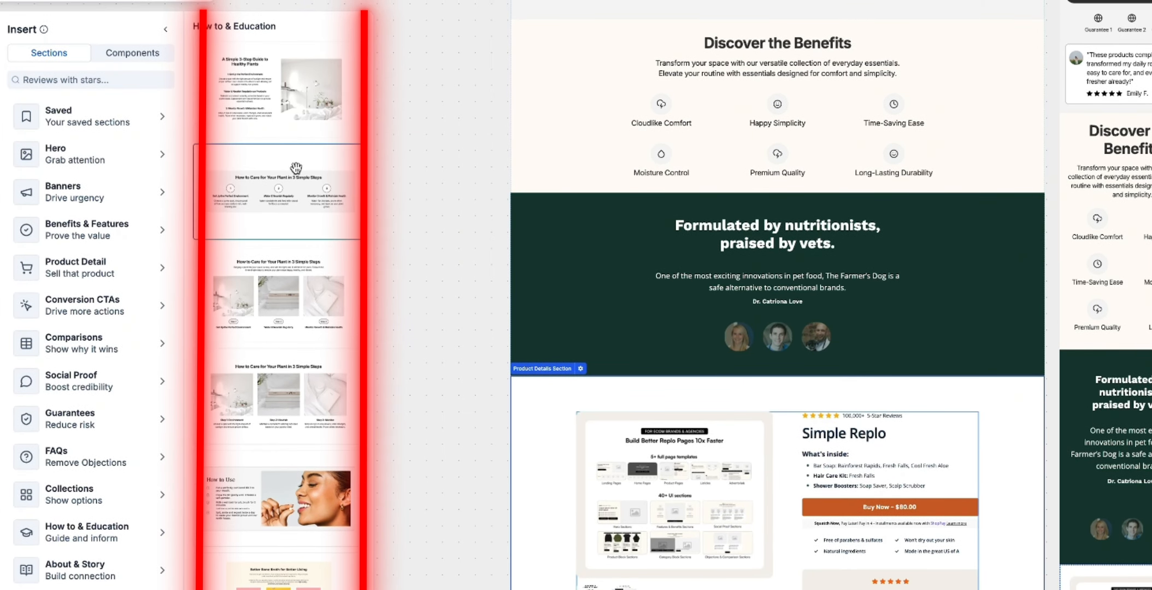
left_click_drag(295, 197, 526, 589)
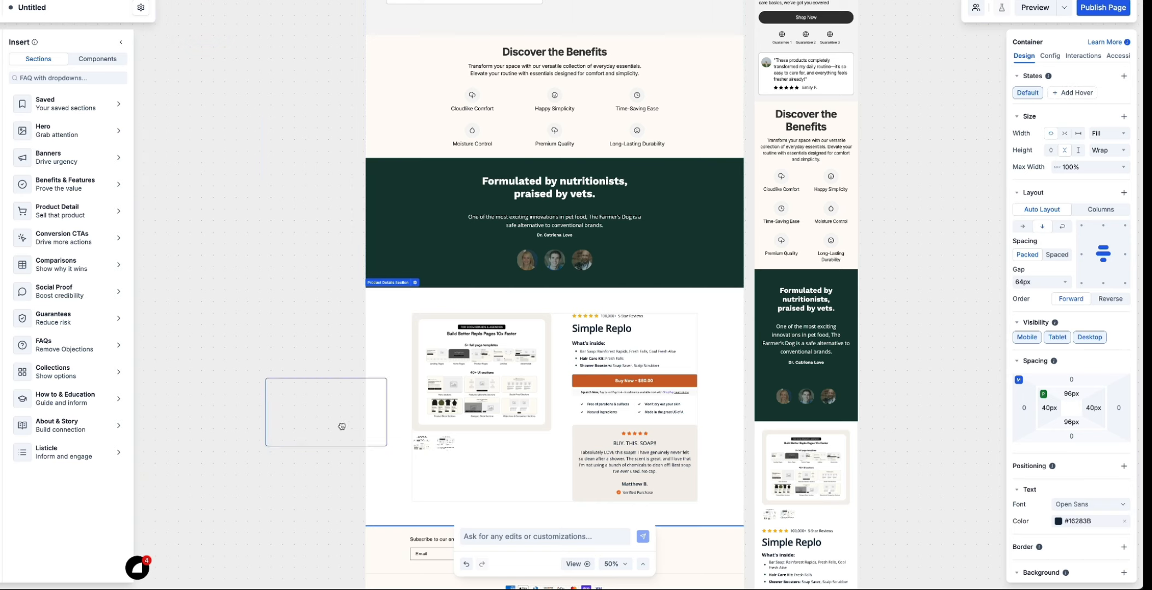
scroll(464, 310, "down", 5)
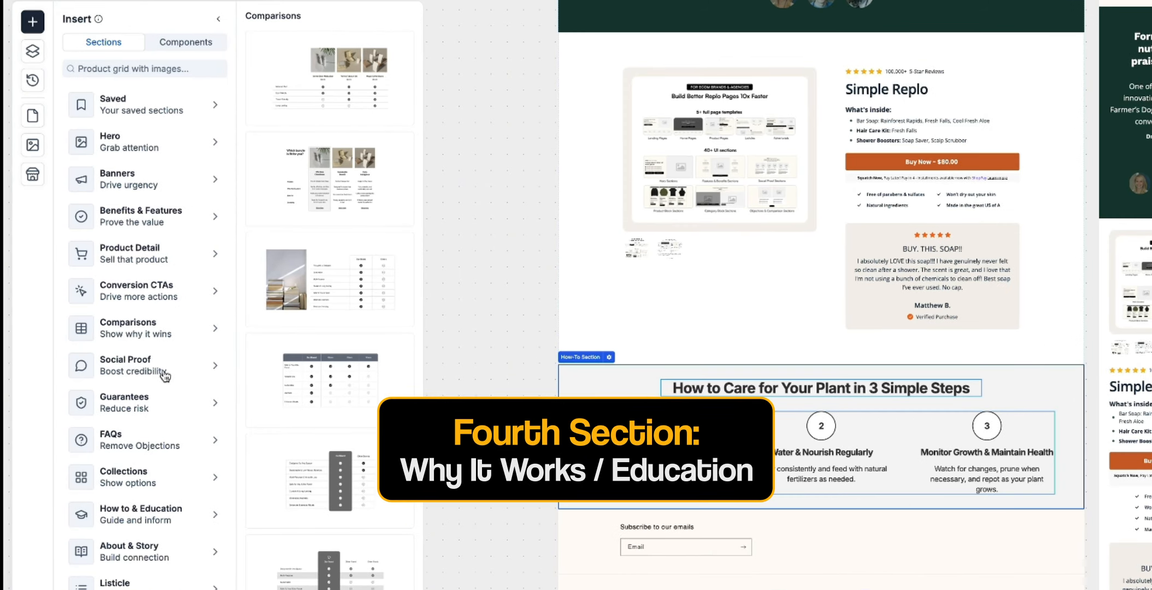
- Add the four-card "What Our Customers Are Saying" review section with product photos from the Social Proof templates below the how-to section
scroll(330, 306, "down", 7)
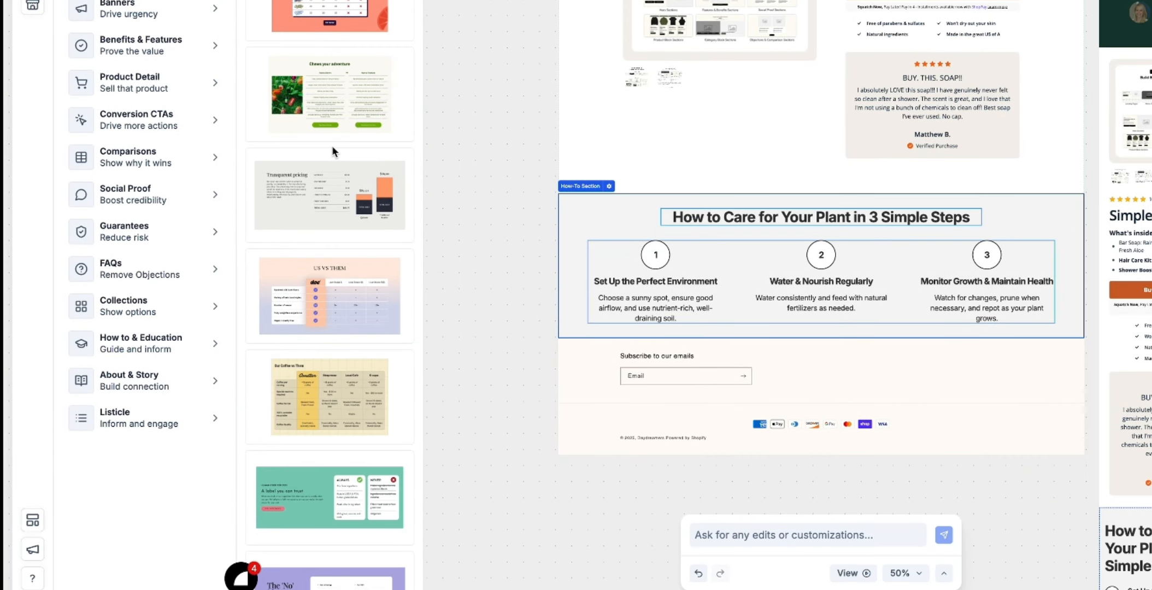
scroll(333, 164, "down", 8)
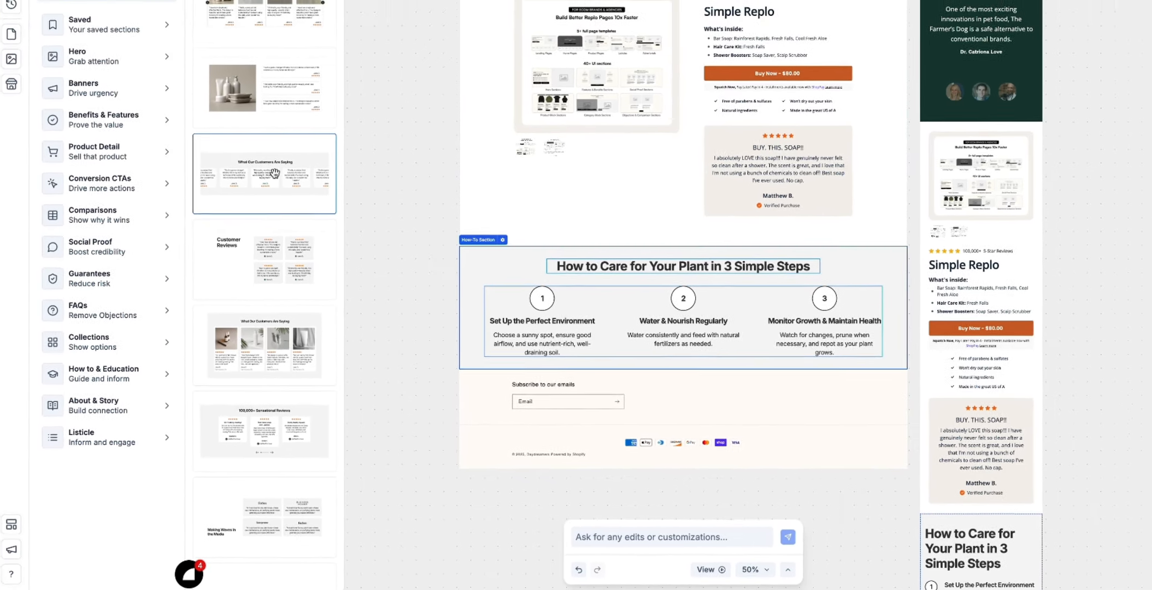
scroll(273, 259, "down", 3)
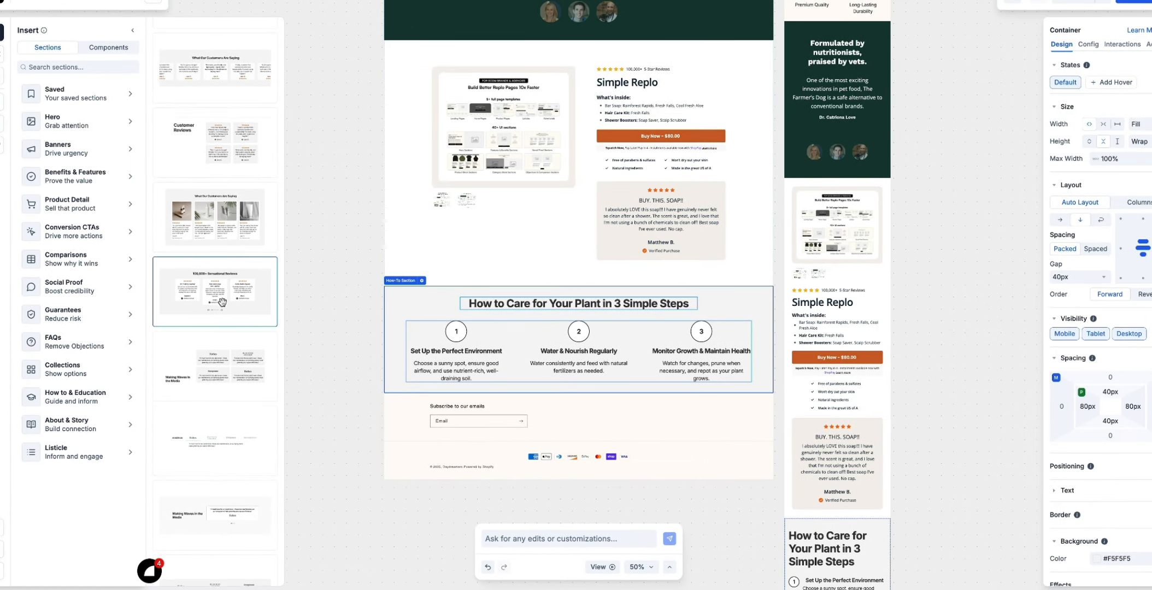
scroll(222, 302, "down", 1)
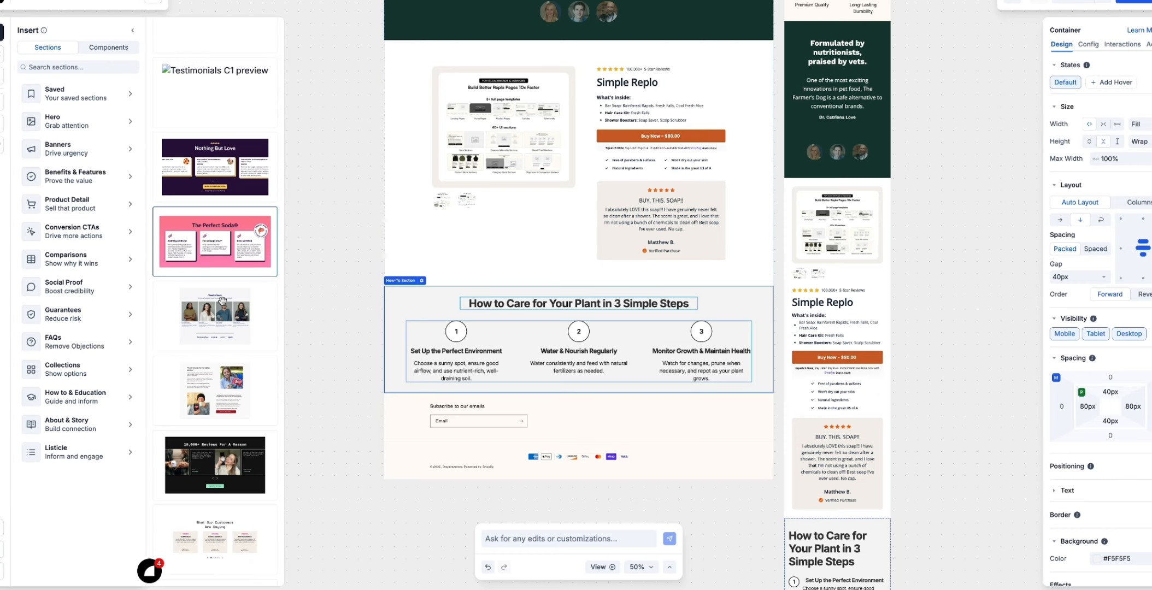
scroll(222, 301, "down", 8)
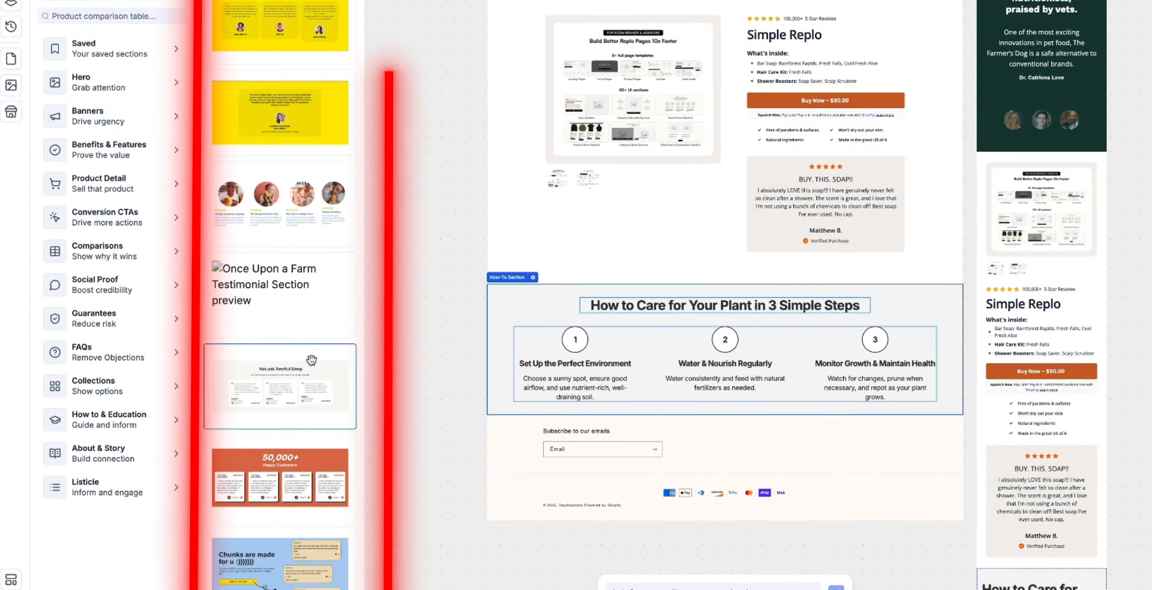
scroll(311, 359, "down", 7)
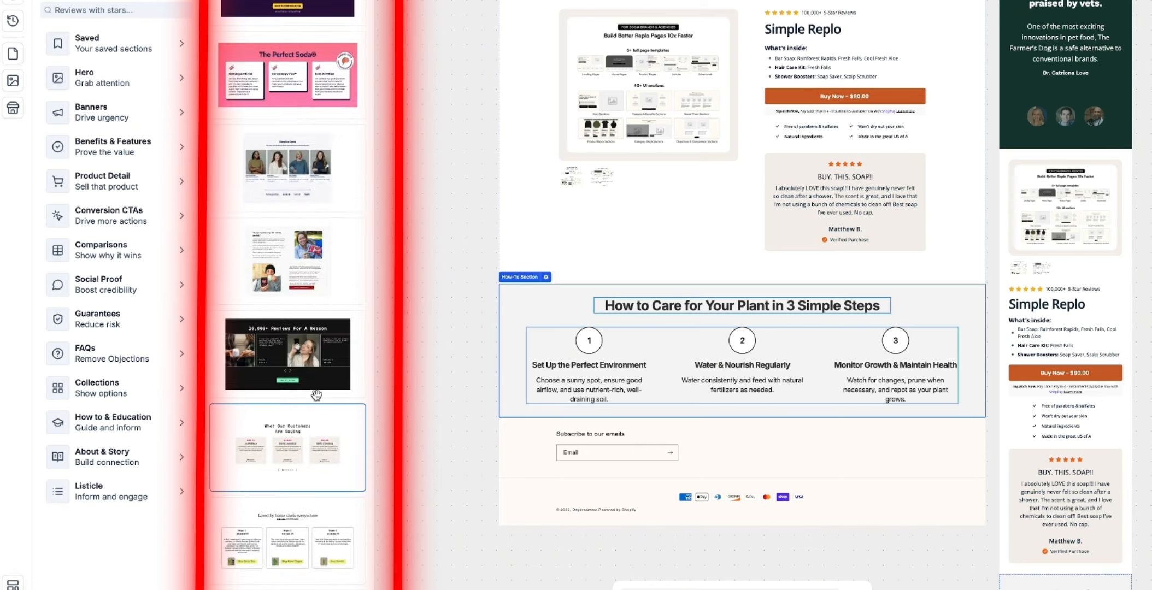
scroll(317, 395, "down", 5)
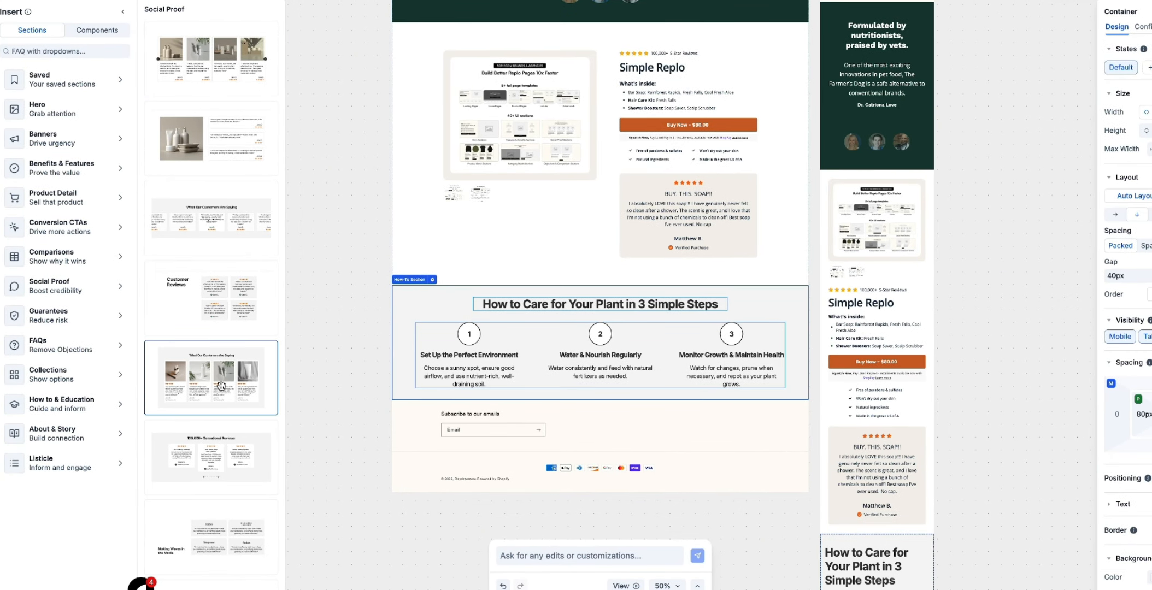
left_click_drag(221, 385, 460, 403)
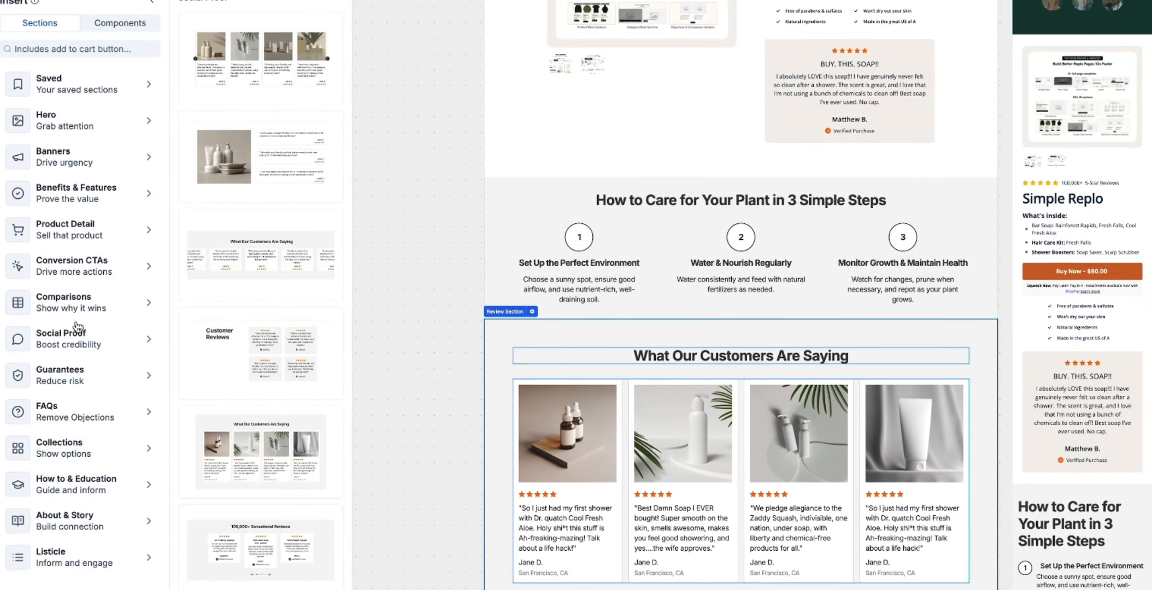
- Add the Gentle Glow Moisturizer section from the Conversion CTAs templates below the reviews and check the assembled page from the top
mouse_move(50, 250)
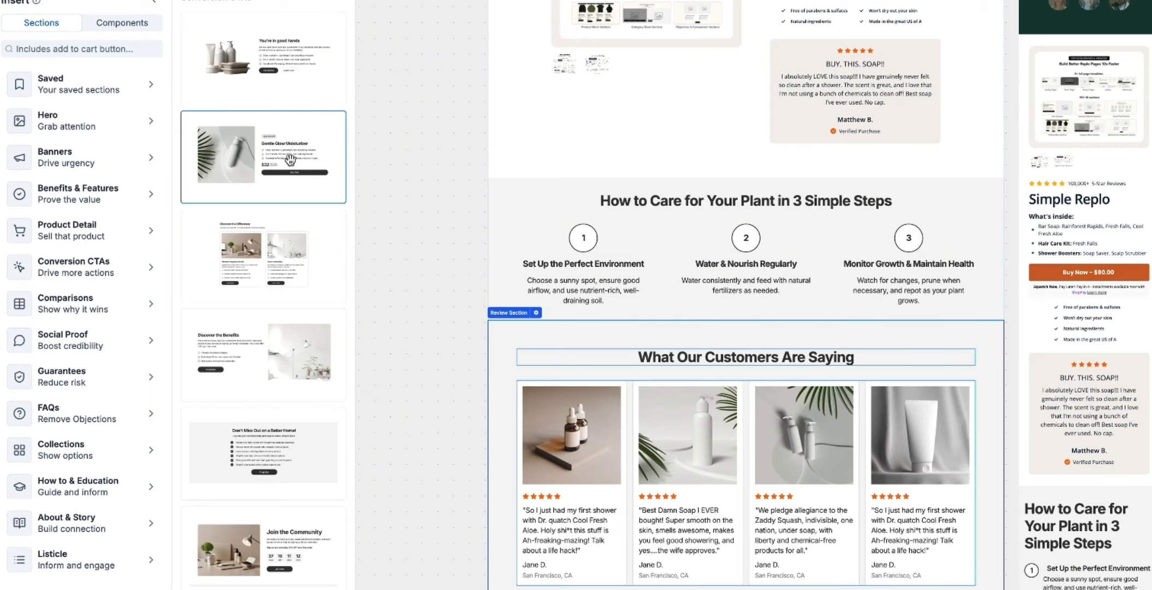
left_click_drag(290, 160, 522, 571)
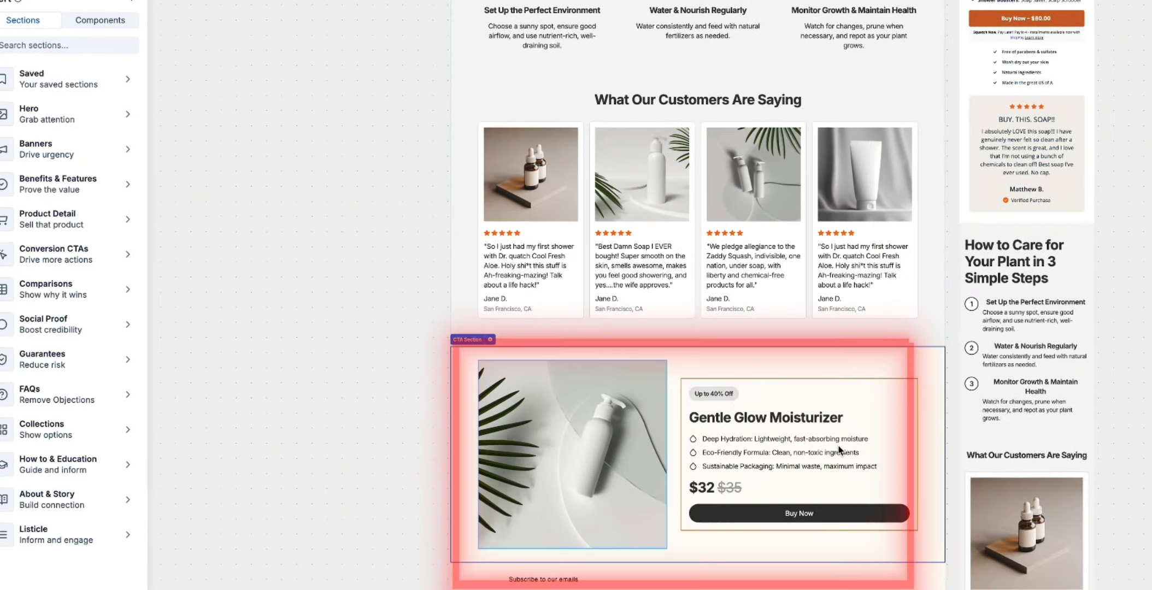
scroll(838, 451, "up", 18)
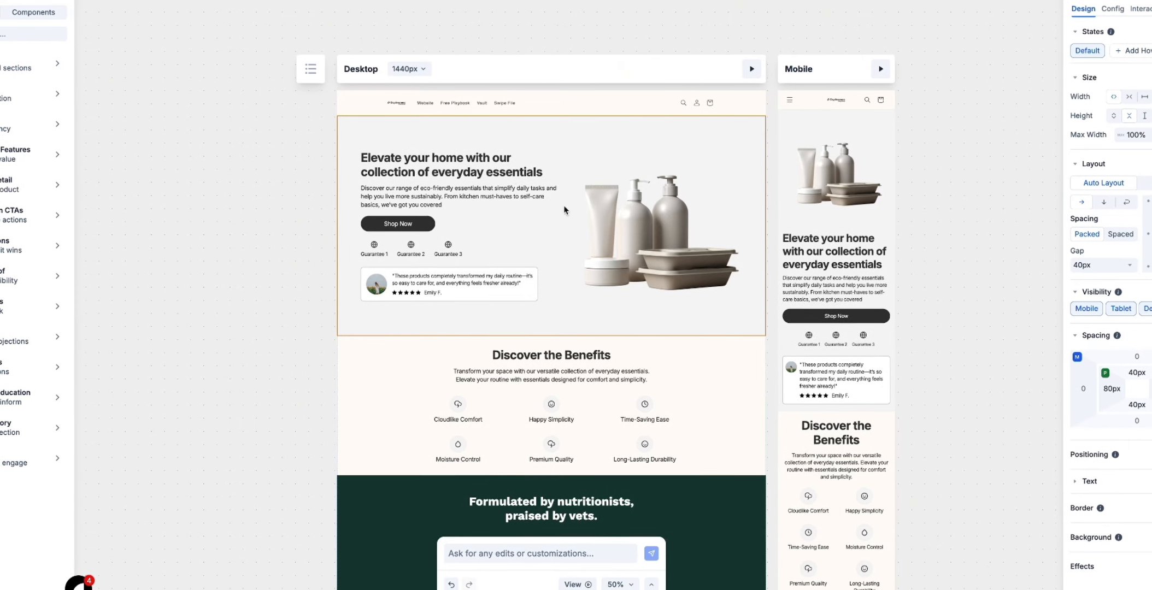
scroll(557, 238, "down", 2)
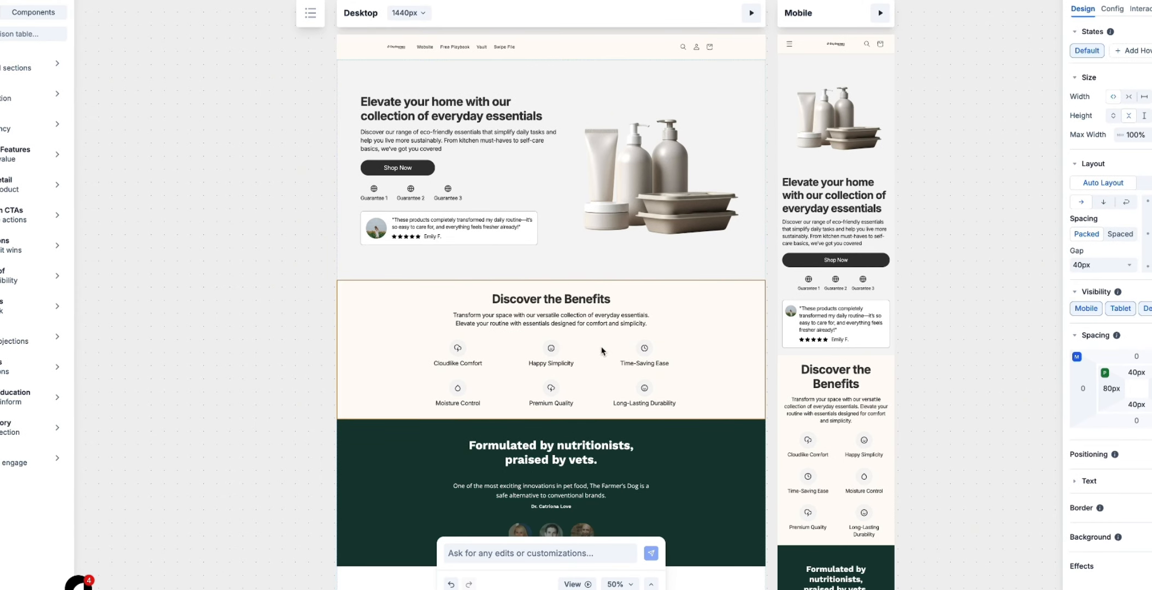
scroll(601, 350, "down", 4)
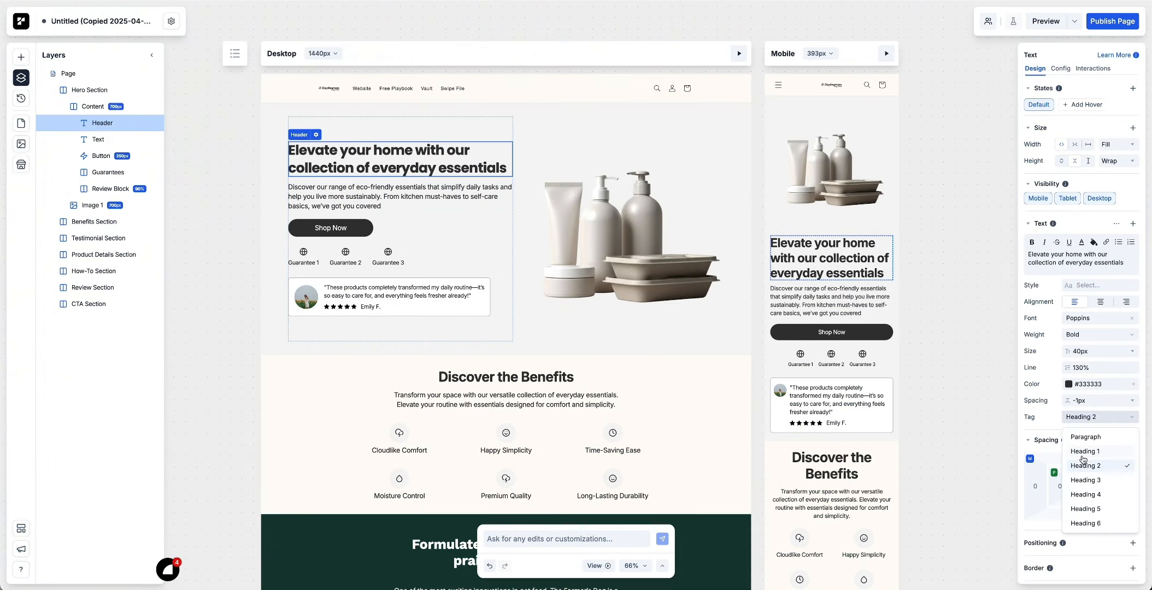
- Restyle the hero section with an orange Shop Now button, a pale yellow background and a new image of page layouts
left_click(1092, 426)
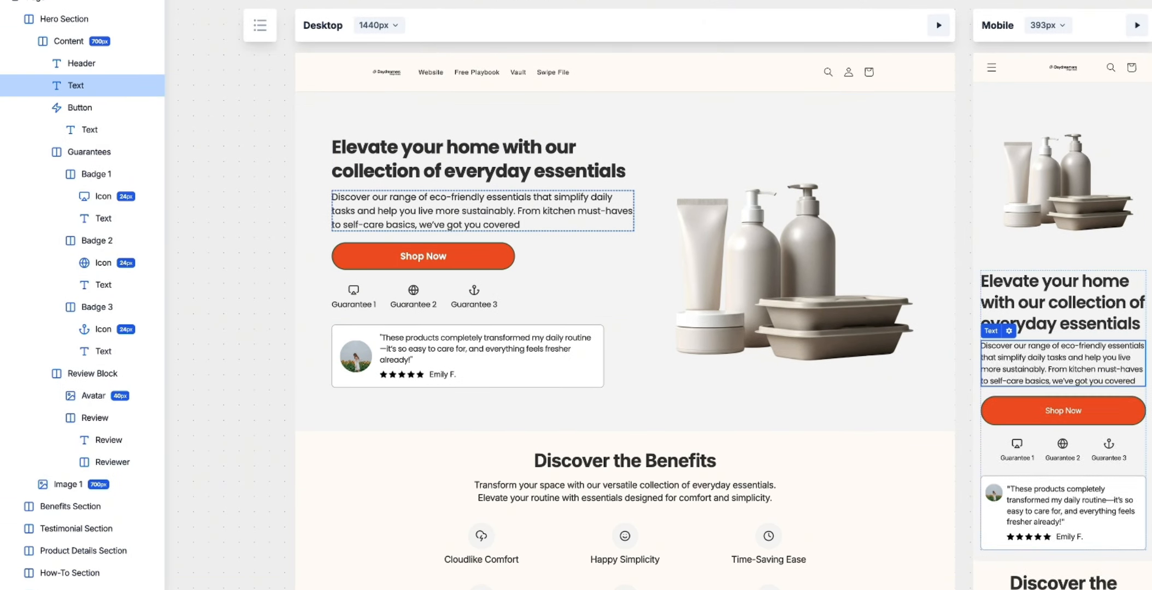
left_click(64, 41)
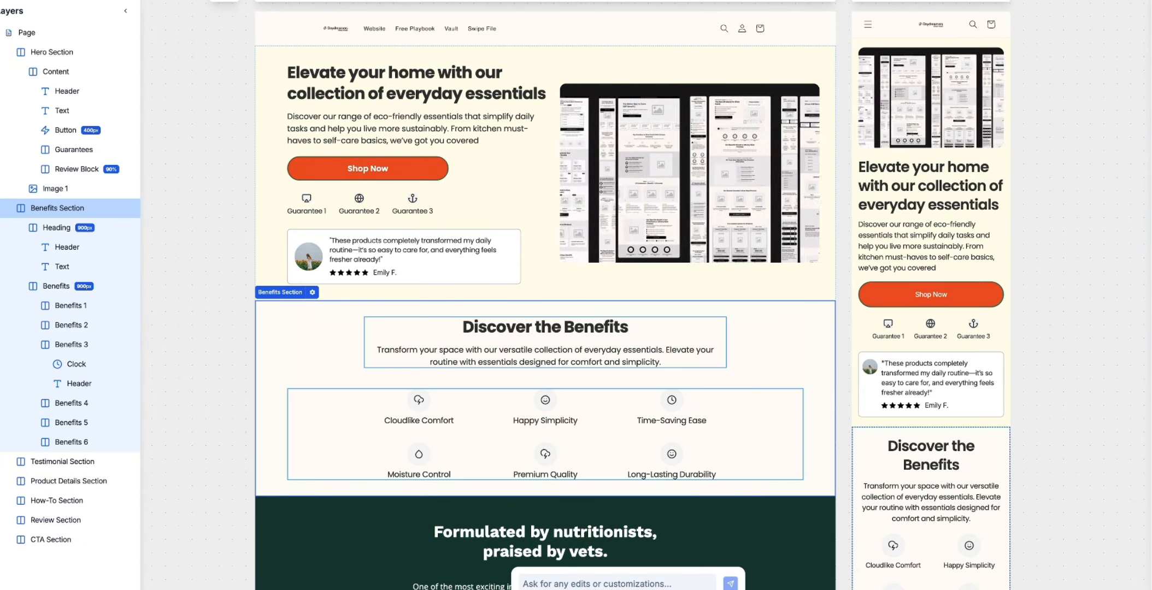
- Match the benefits and testimonial text to the hero's font and restyle the name text in the testimonial carousel
scroll(920, 312, "down", 3)
left_click(921, 313)
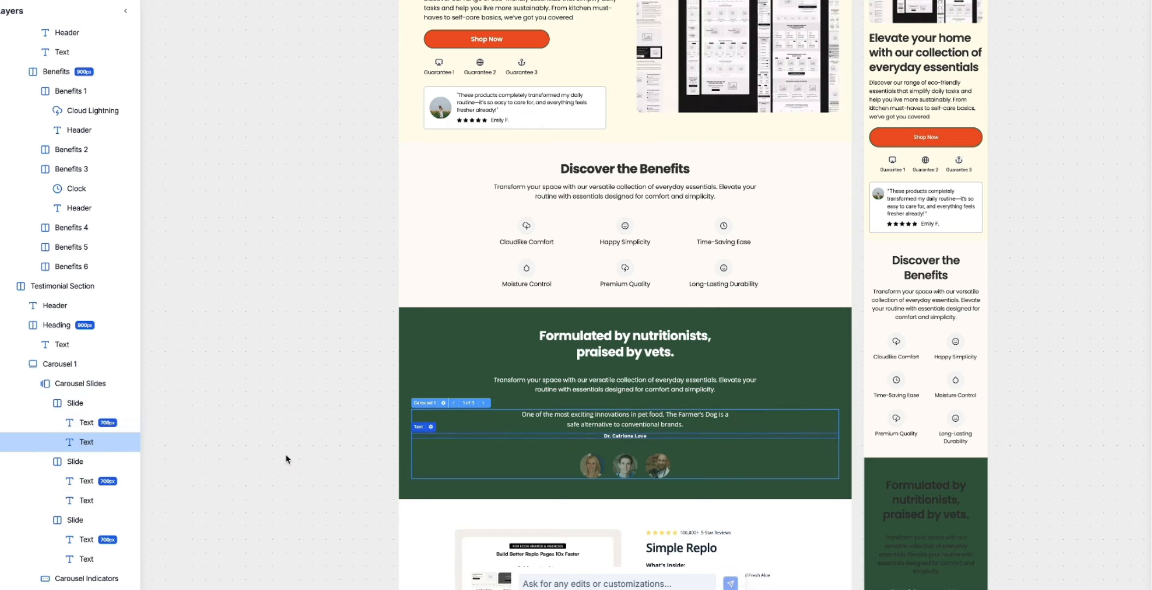
left_click(86, 442)
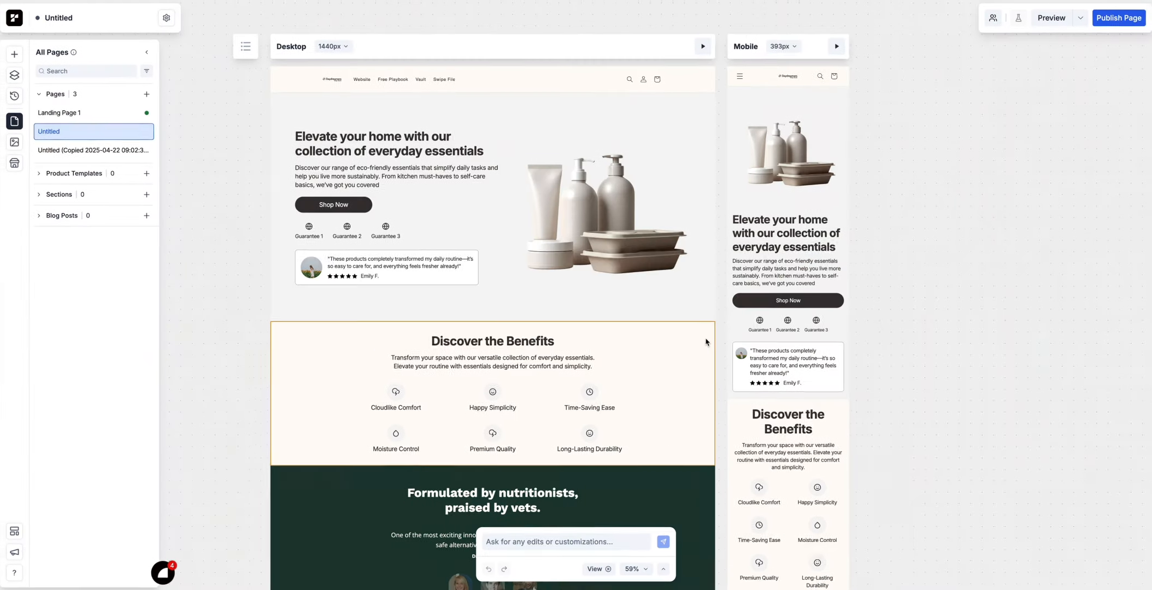
- Review the unstyled Untitled page and its restyled copy from top to bottom to compare the two designs
scroll(705, 342, "down", 15)
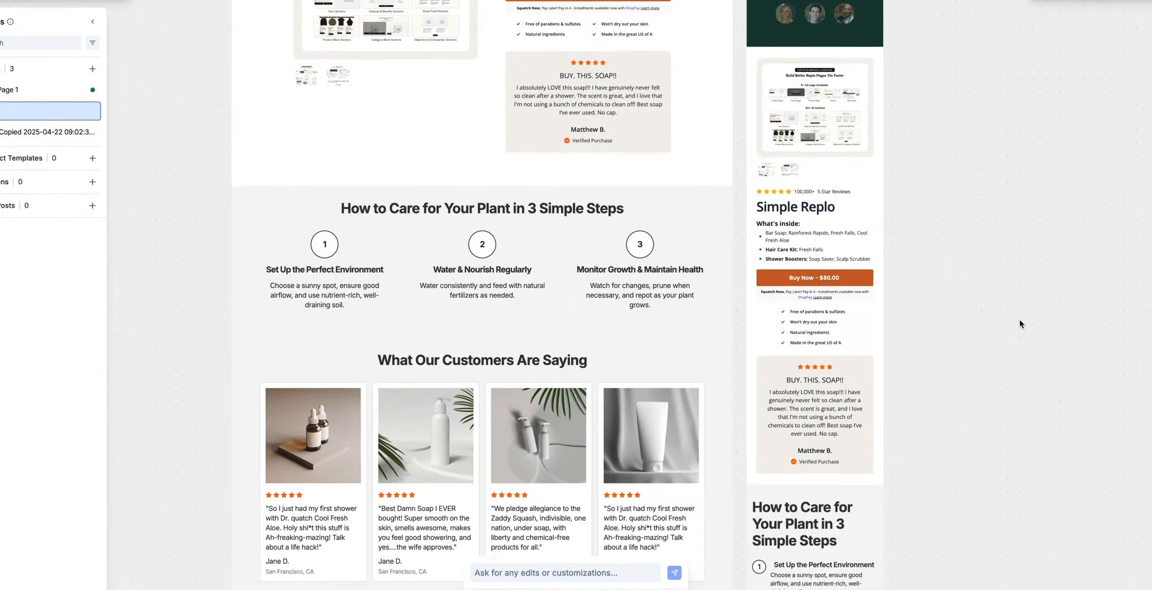
scroll(1018, 319, "down", 10)
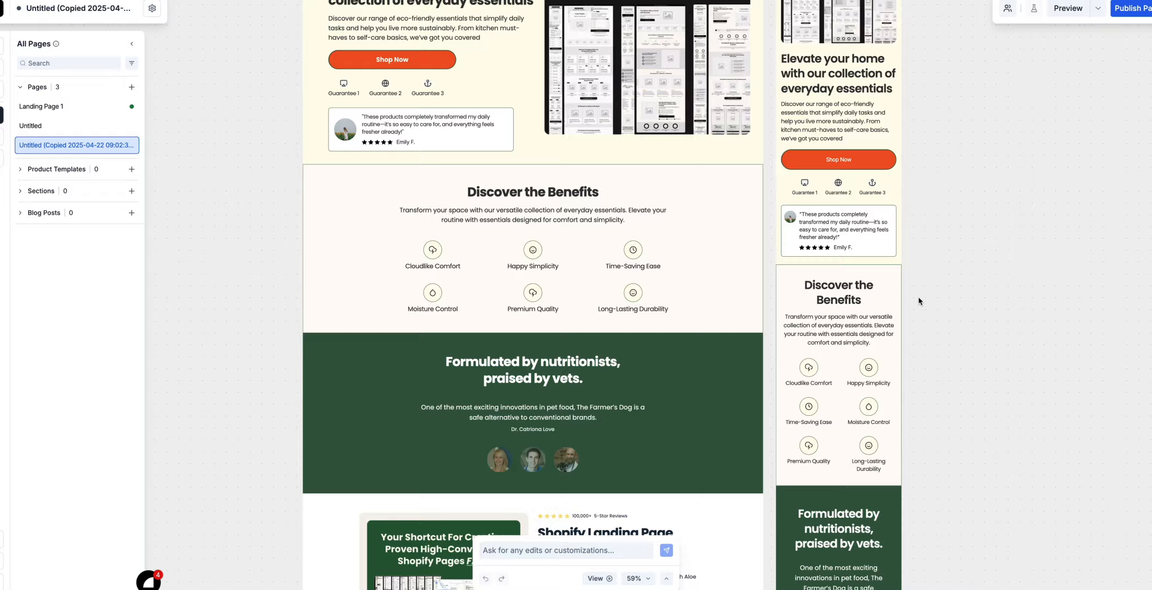
scroll(920, 301, "down", 10)
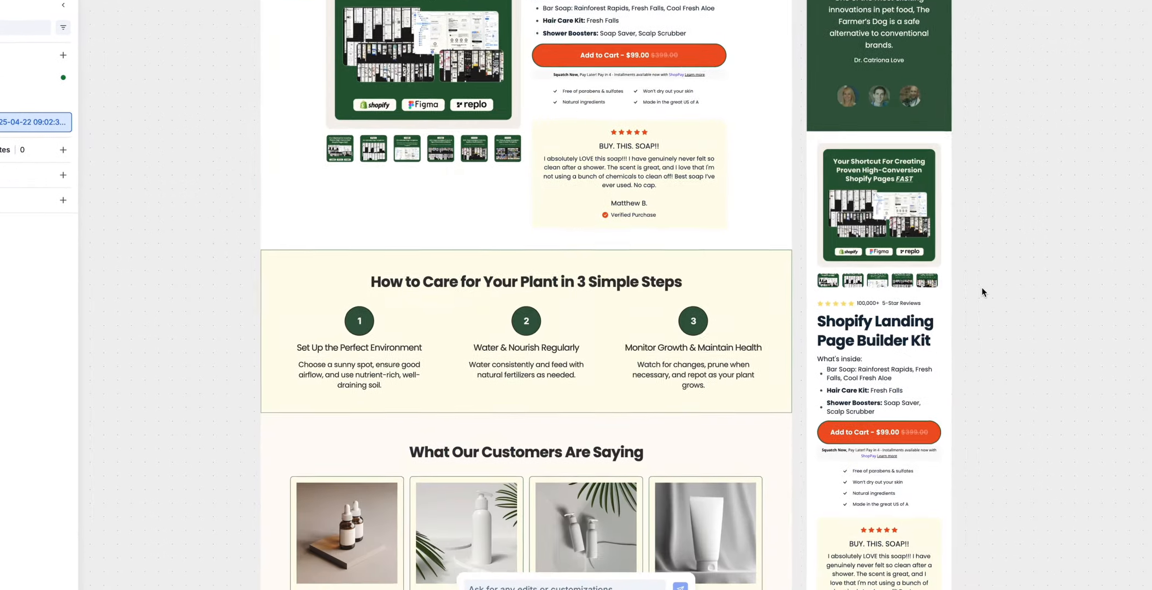
scroll(988, 288, "down", 10)
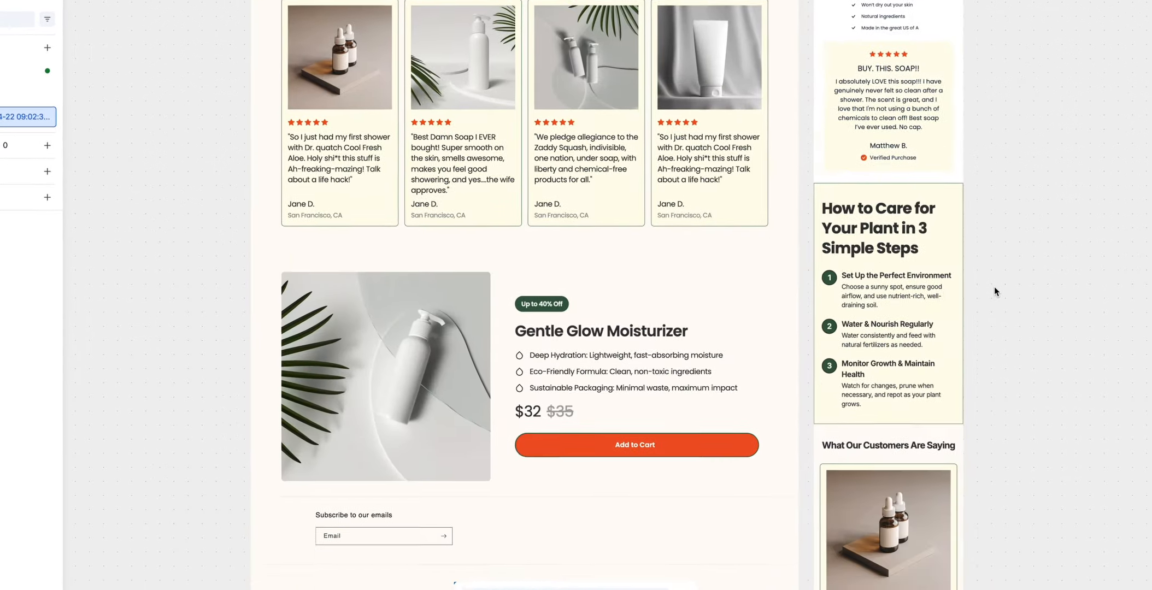